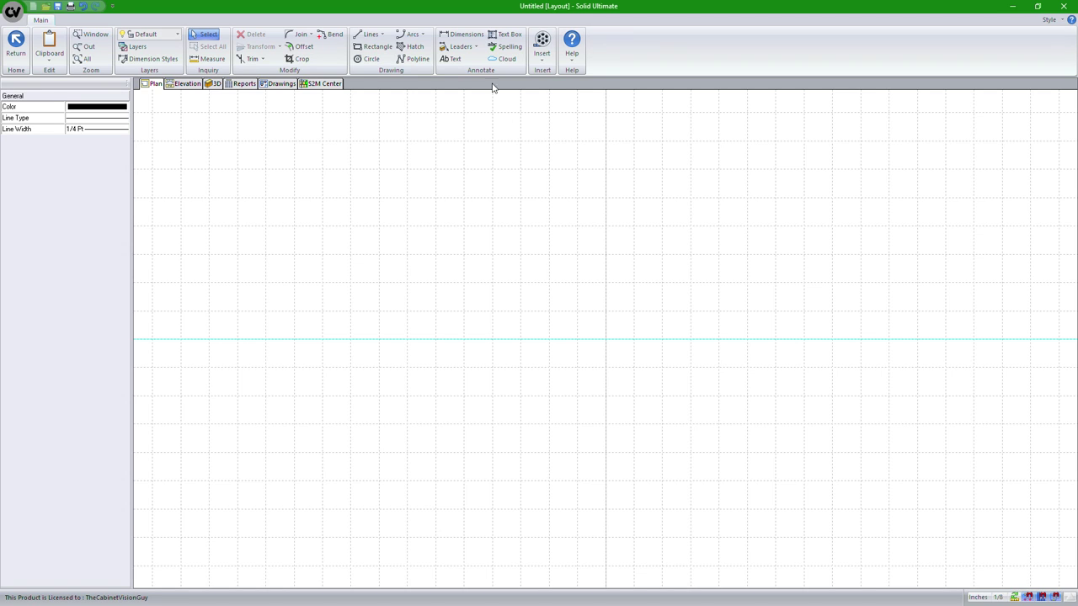
Add a linear dimension between two points on the cyan line, placed just above it.
{"action": "left_click", "coordinate": [461, 34]}
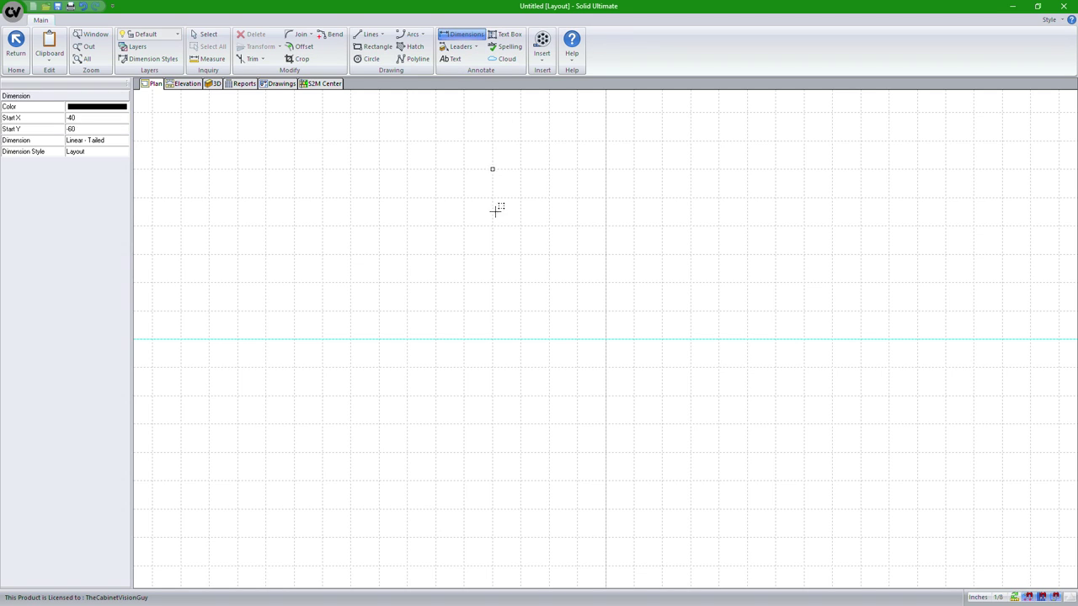
{"action": "left_click", "coordinate": [493, 339]}
{"action": "left_click", "coordinate": [747, 340]}
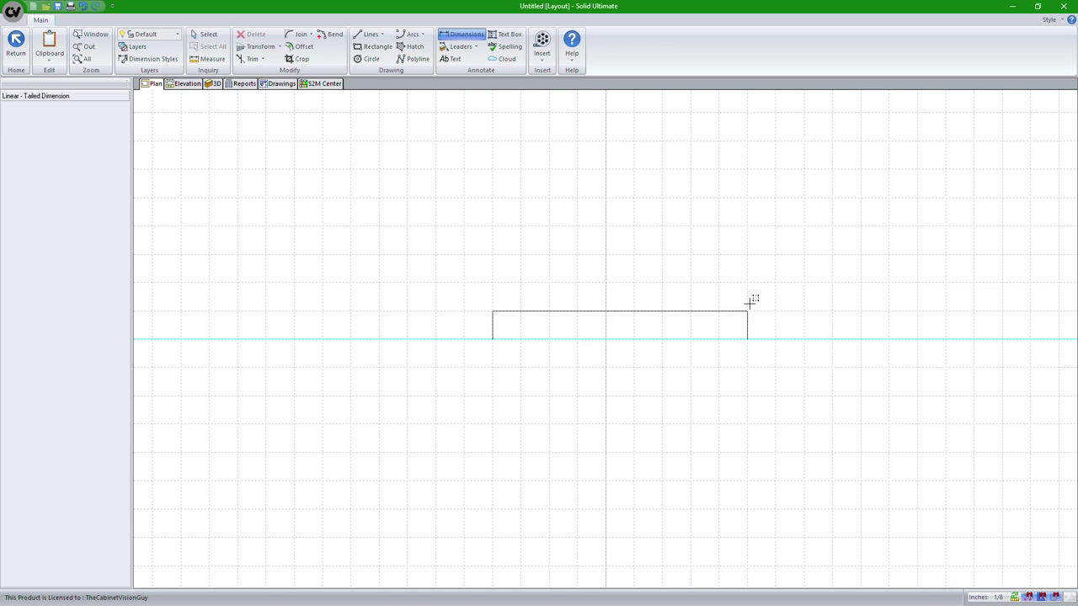
{"action": "left_click", "coordinate": [749, 301]}
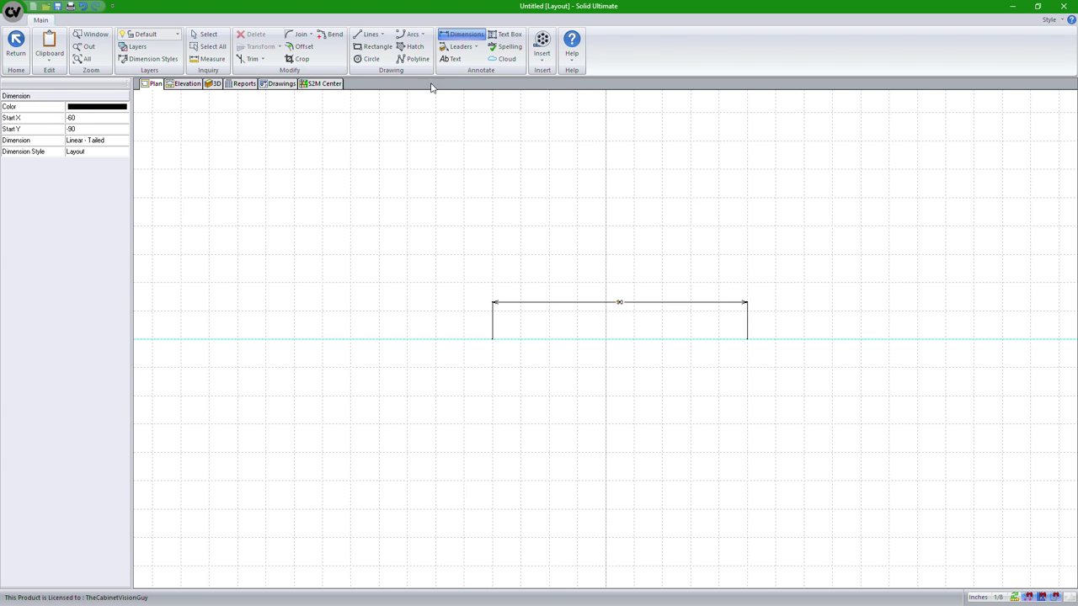
Draw a vertical line up from the dimension's midpoint and a diagonal meeting its top, forming a triangle.
{"action": "left_click", "coordinate": [370, 35]}
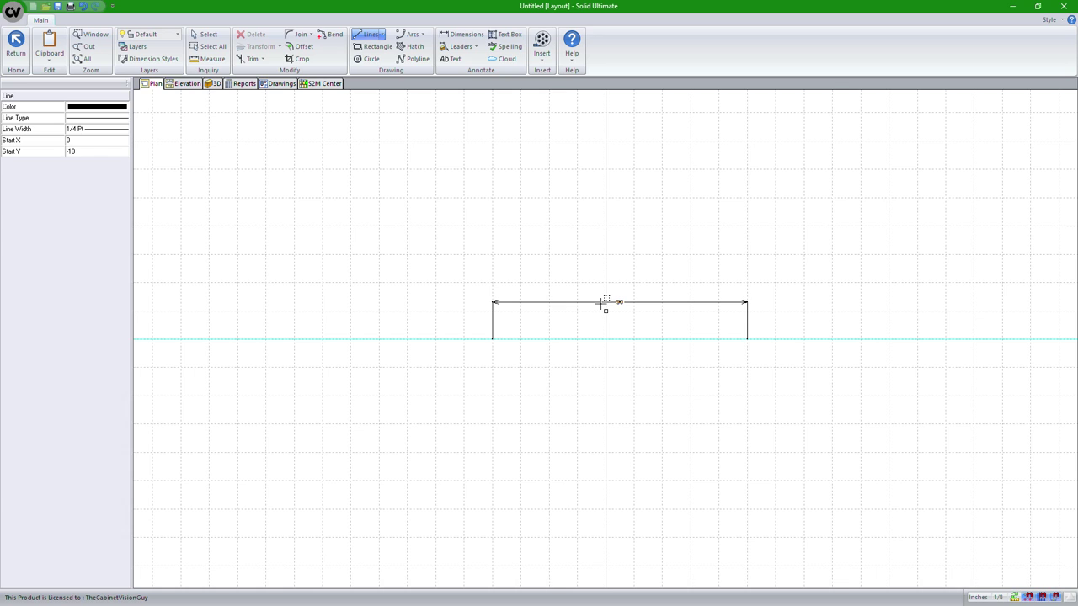
{"action": "left_click", "coordinate": [620, 302]}
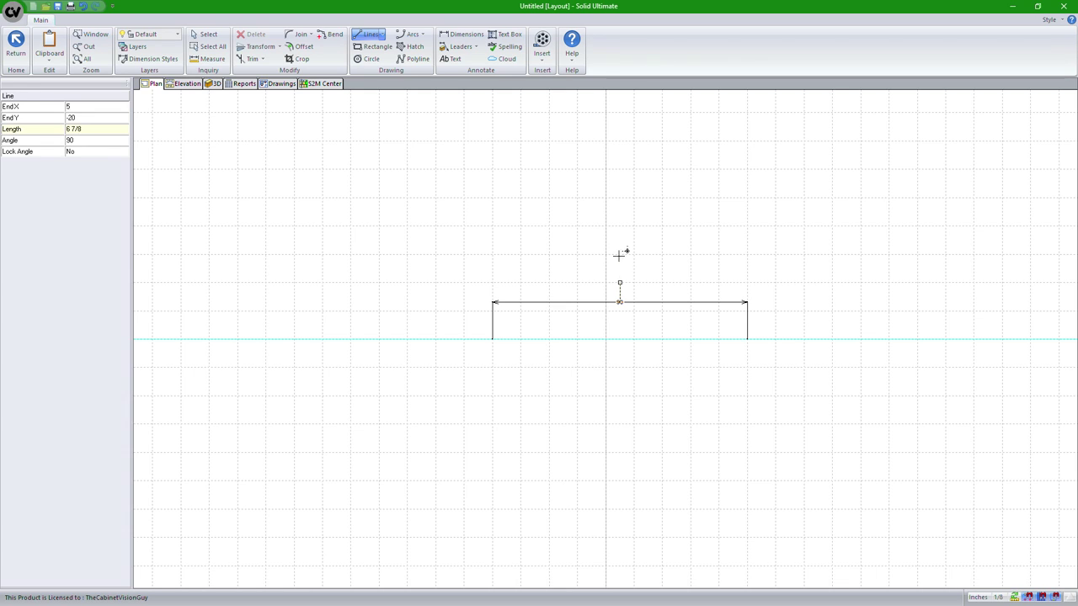
{"action": "left_click", "coordinate": [619, 197]}
{"action": "left_click", "coordinate": [718, 300]}
{"action": "left_click", "coordinate": [620, 196]}
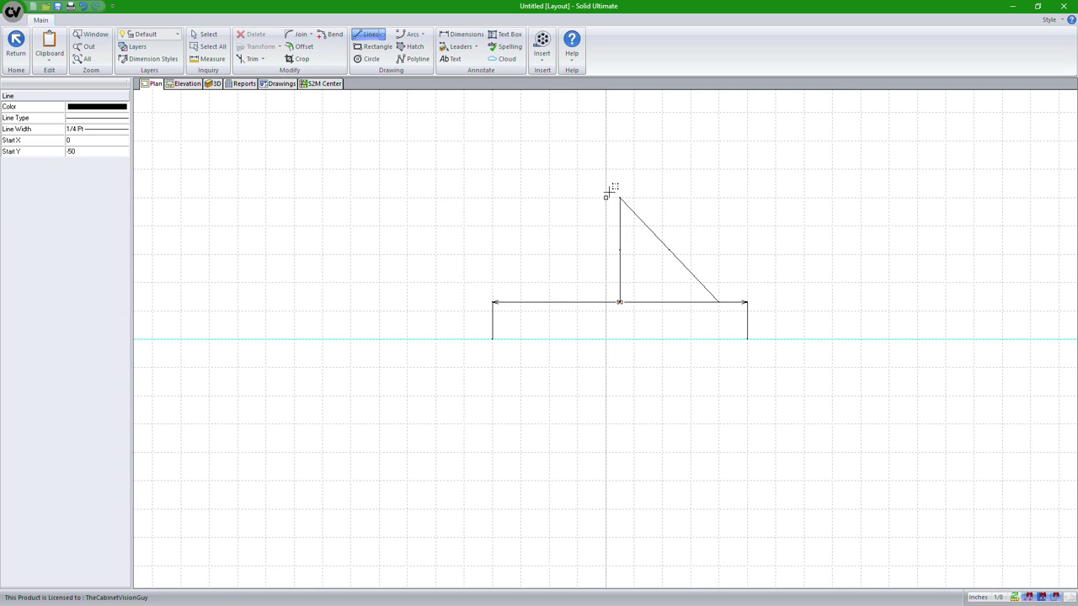
Choose the plain Leader type and review its arrow settings.
{"action": "left_click", "coordinate": [474, 47]}
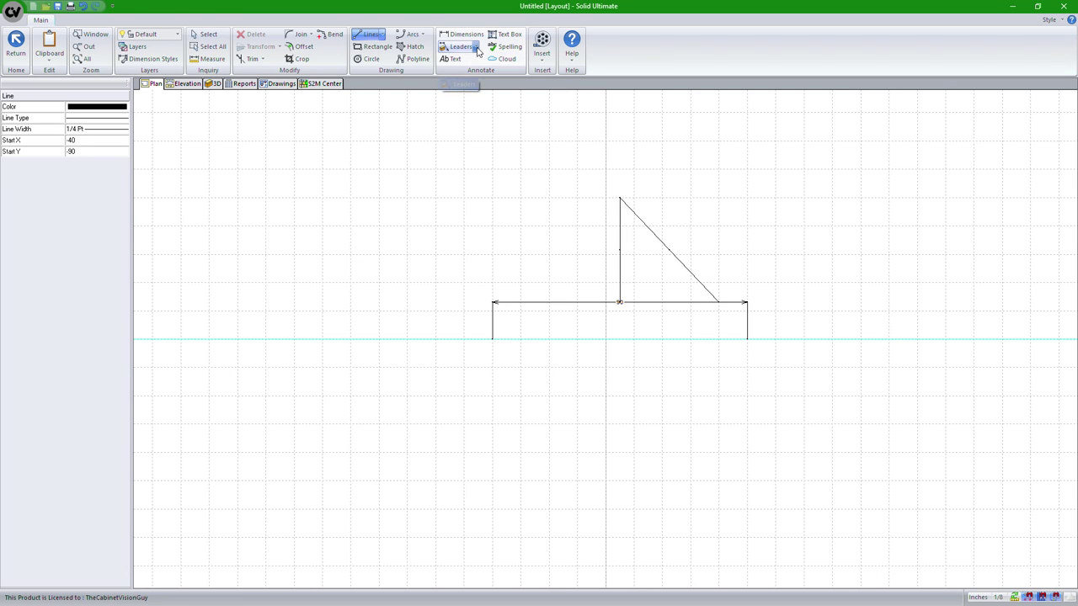
{"action": "left_click", "coordinate": [477, 60]}
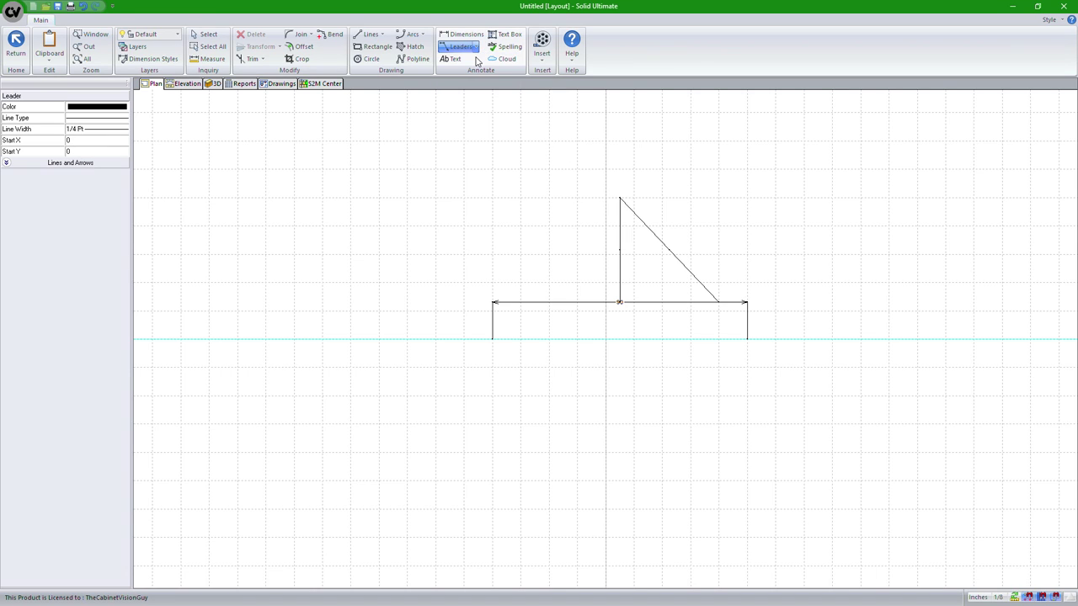
{"action": "left_click", "coordinate": [6, 163]}
{"action": "left_click", "coordinate": [6, 163]}
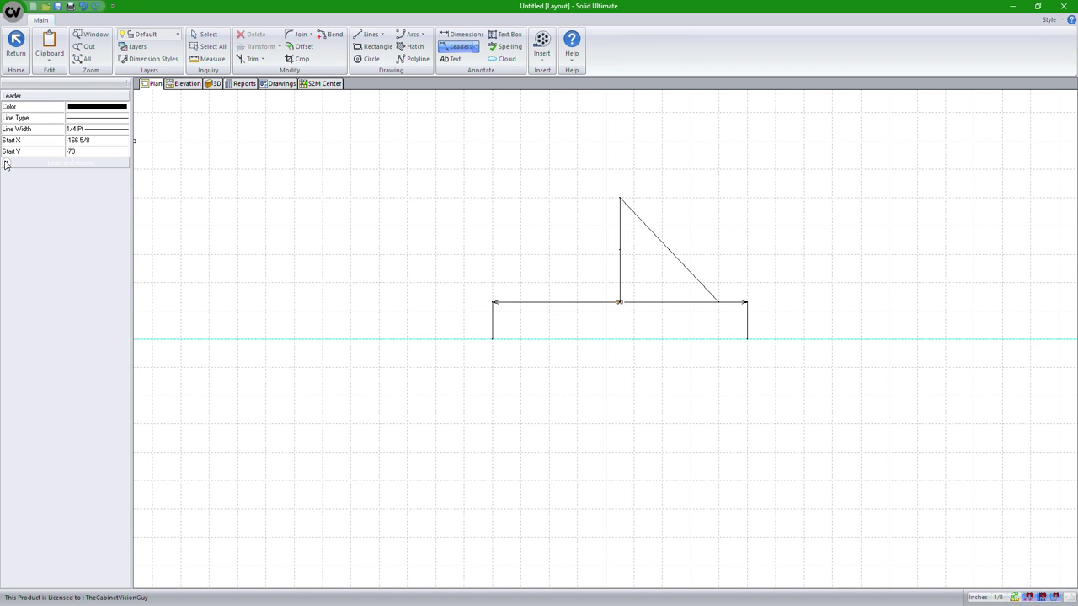
{"action": "left_click", "coordinate": [6, 164]}
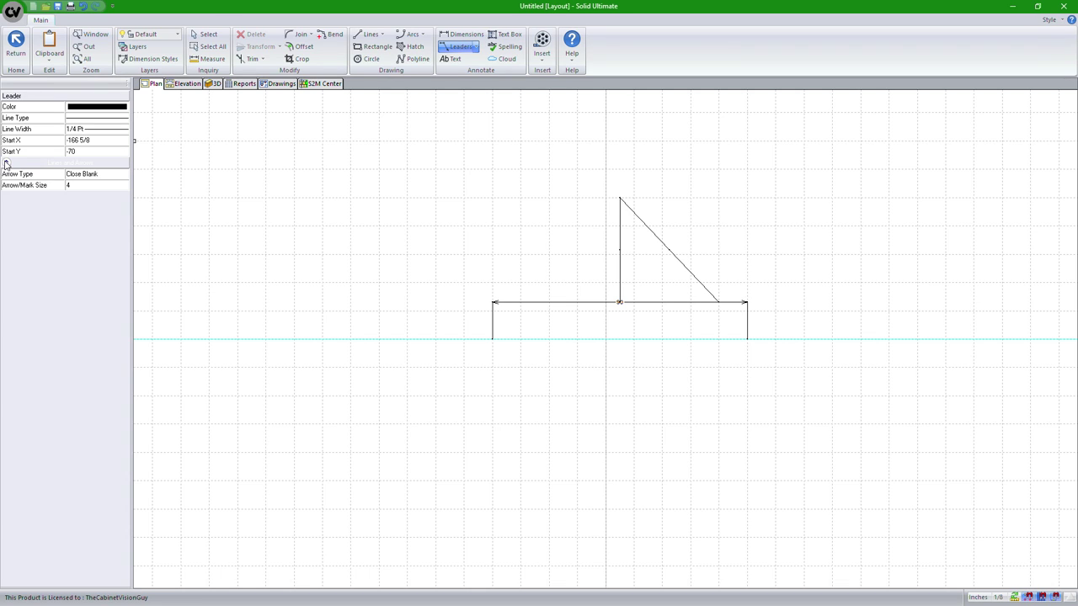
Draw two bent leaders, one left of the triangle sketch and one below the cyan line.
{"action": "left_click", "coordinate": [391, 226]}
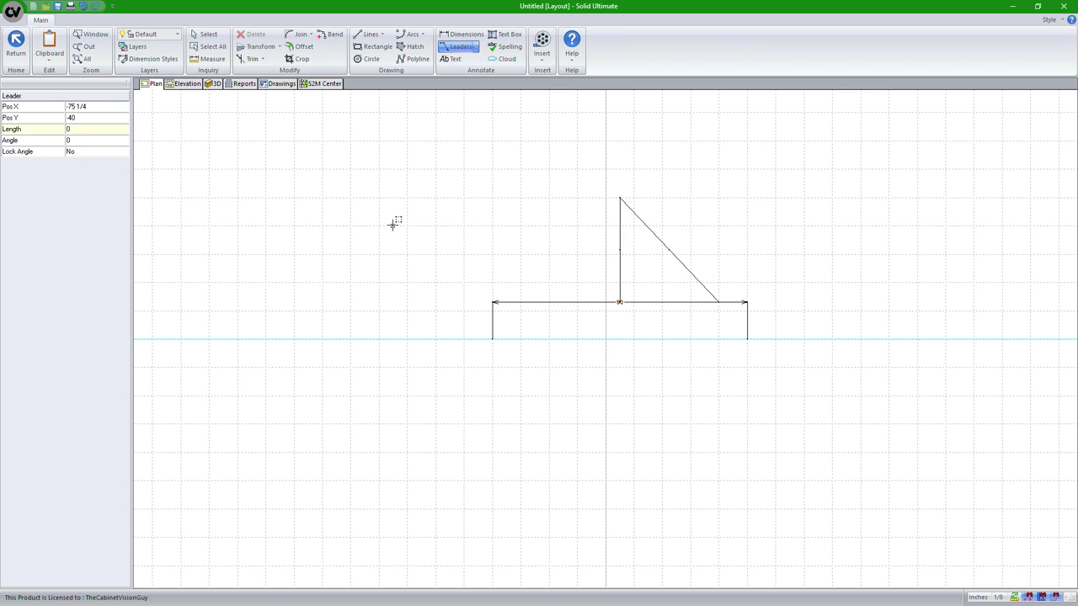
{"action": "left_click", "coordinate": [474, 226]}
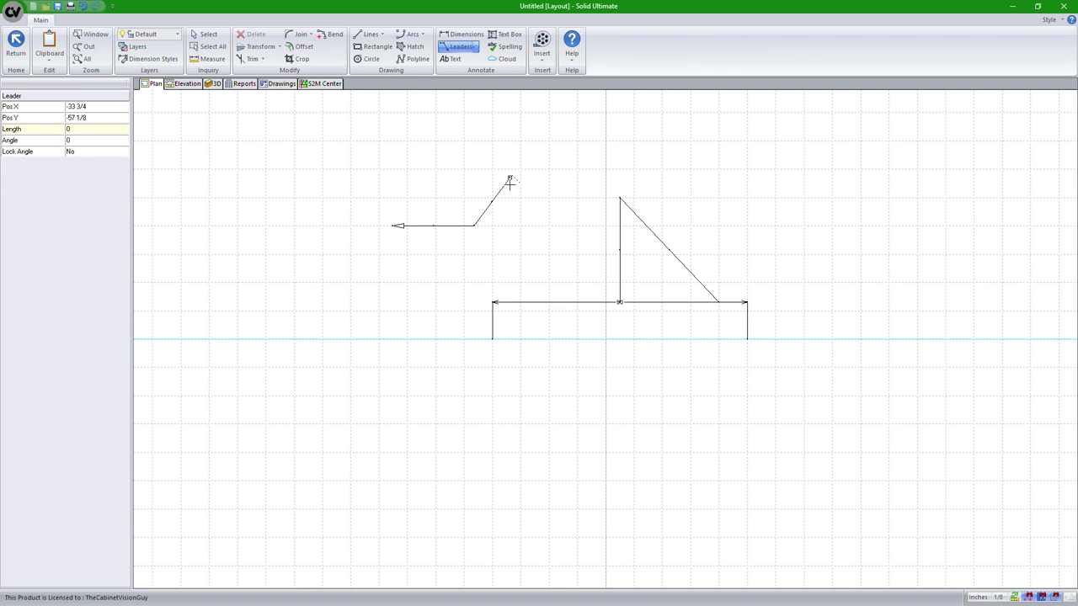
{"action": "double_click", "coordinate": [510, 177]}
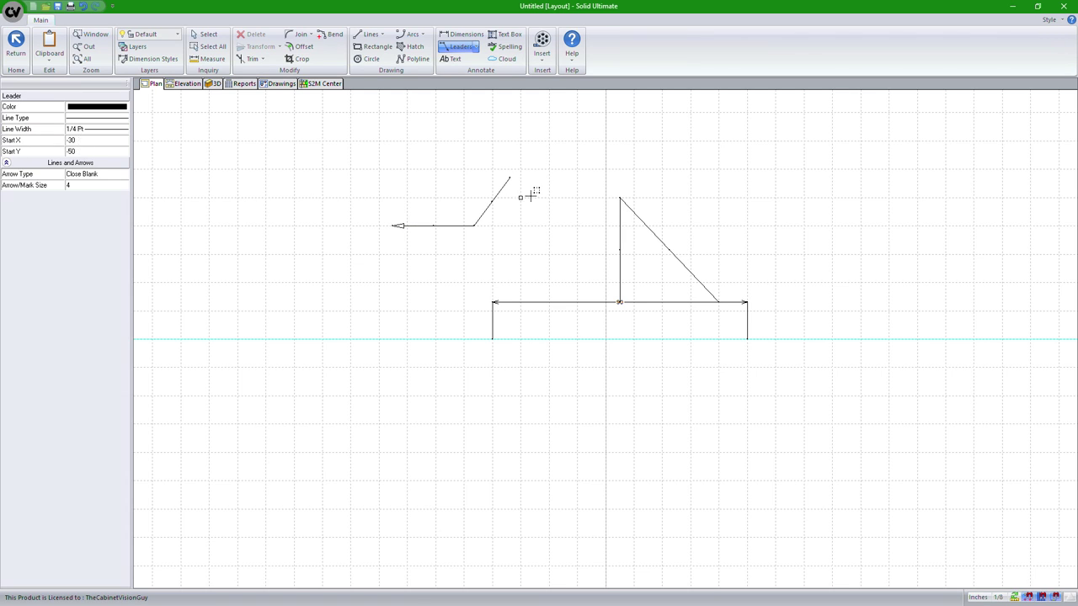
{"action": "left_click", "coordinate": [6, 164]}
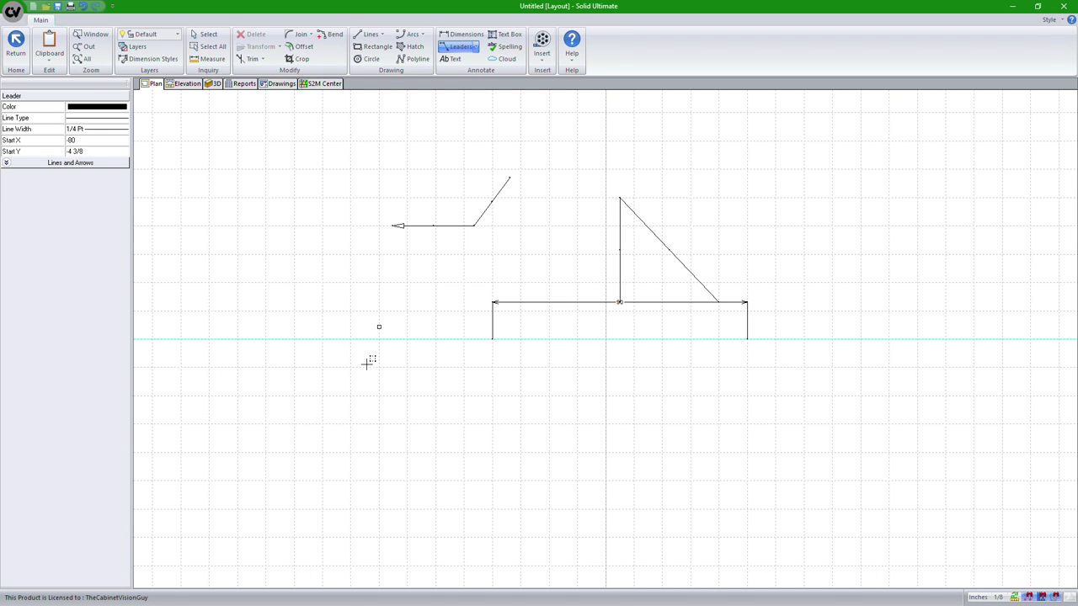
{"action": "left_click", "coordinate": [429, 387]}
{"action": "left_click", "coordinate": [509, 438]}
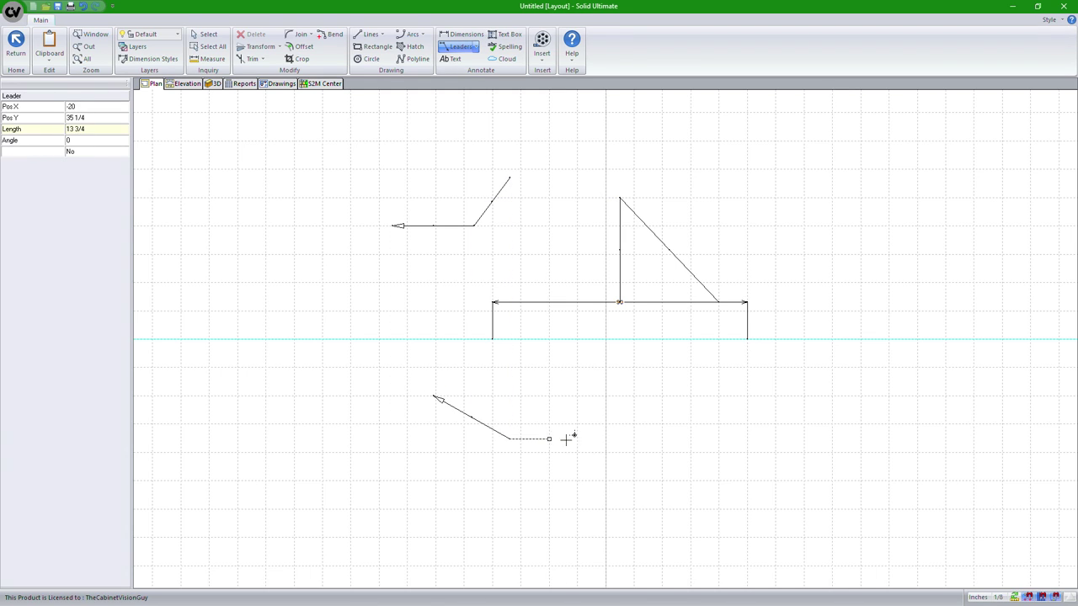
{"action": "left_click", "coordinate": [603, 437]}
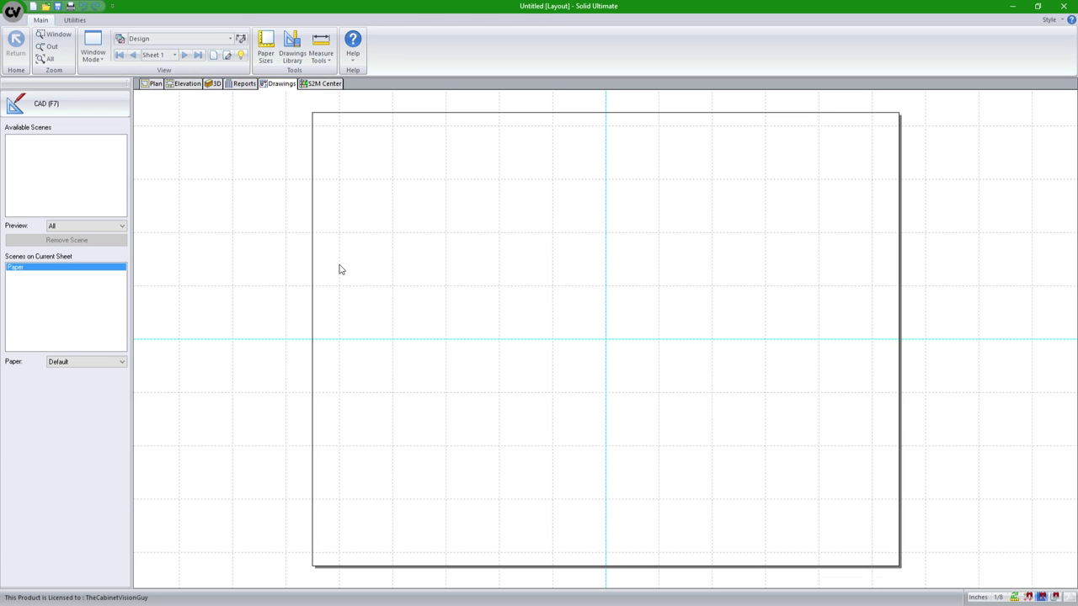
In the drawings library, expand My Hatch Patters and preview the existing HT1001ET pattern.
{"action": "left_click", "coordinate": [292, 47]}
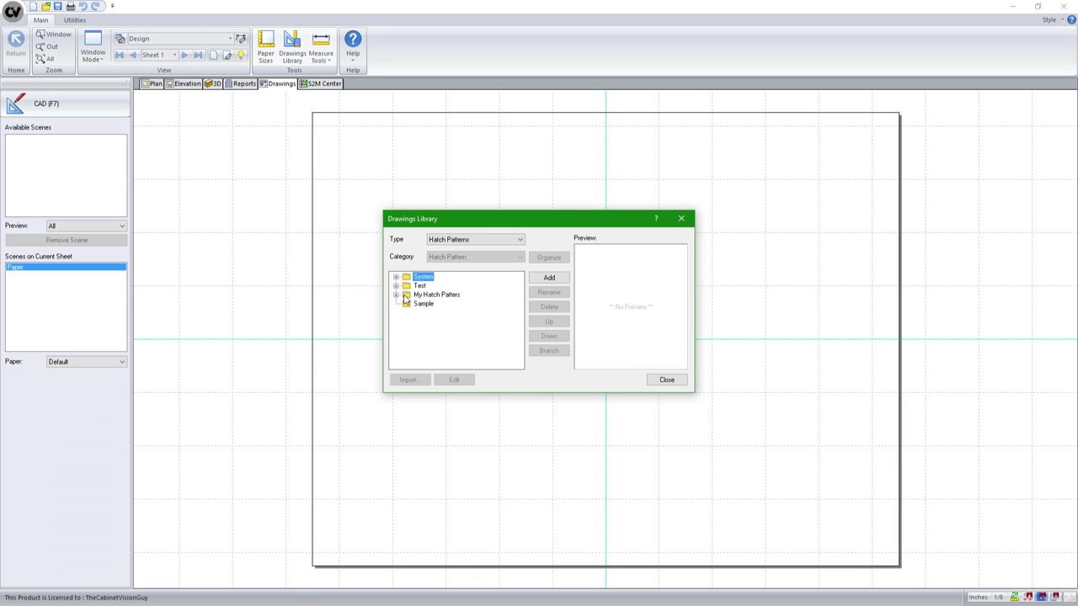
{"action": "left_click", "coordinate": [434, 295]}
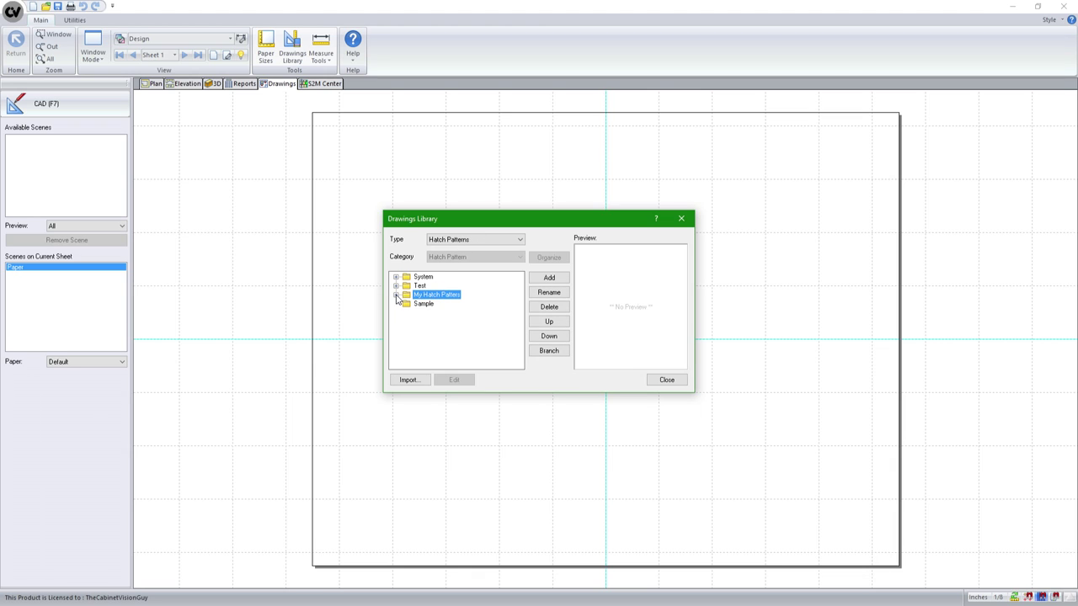
{"action": "left_click", "coordinate": [396, 295]}
{"action": "left_click", "coordinate": [420, 307]}
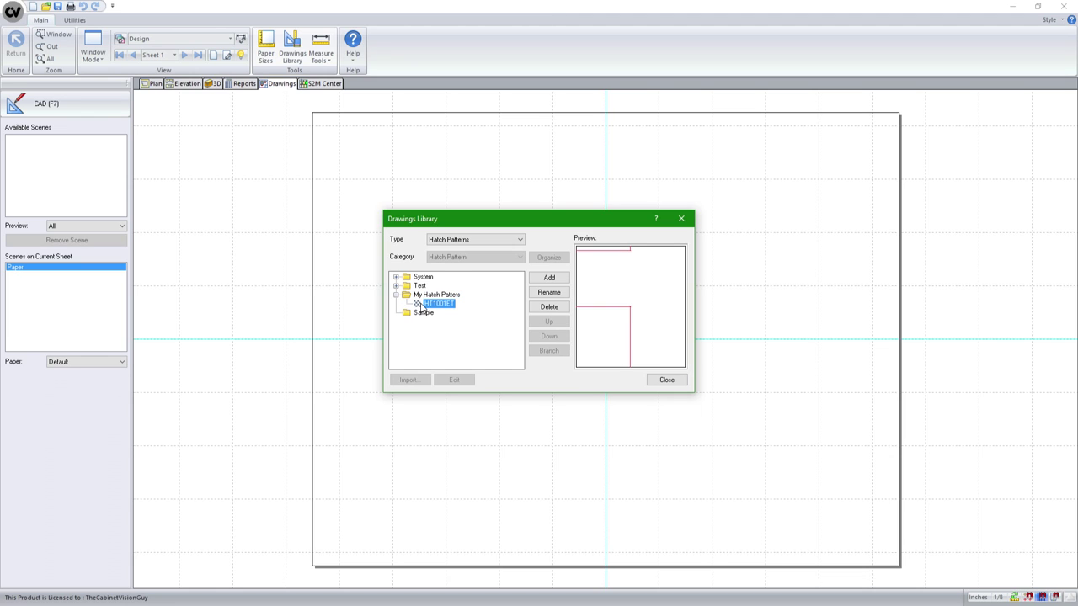
{"action": "left_click", "coordinate": [434, 294]}
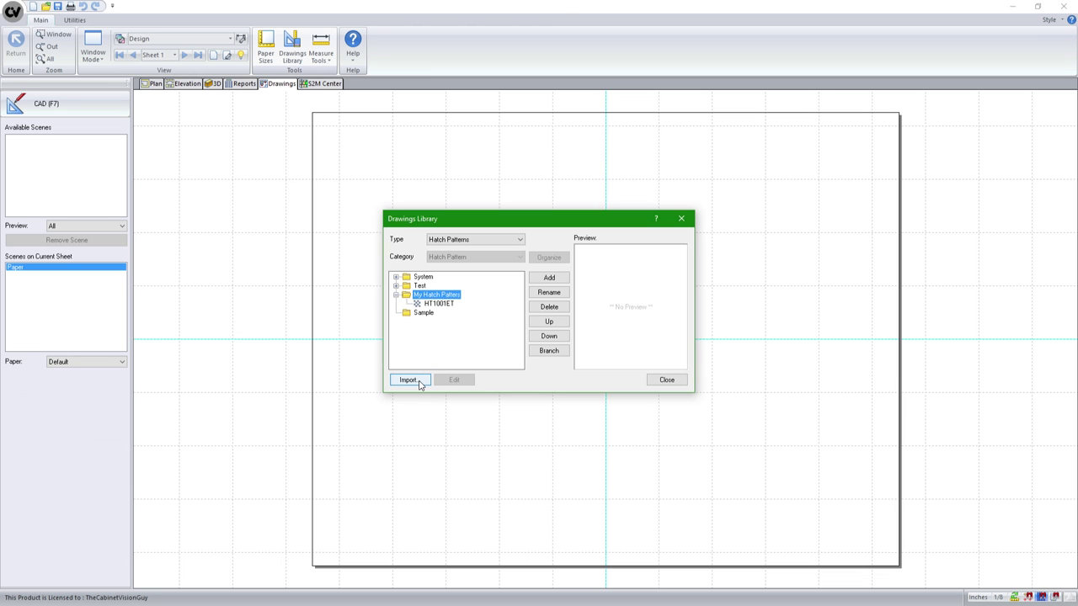
Import HT1001ET.pat into My Hatch Patters, select the new entry, and close the library.
{"action": "left_click", "coordinate": [418, 383]}
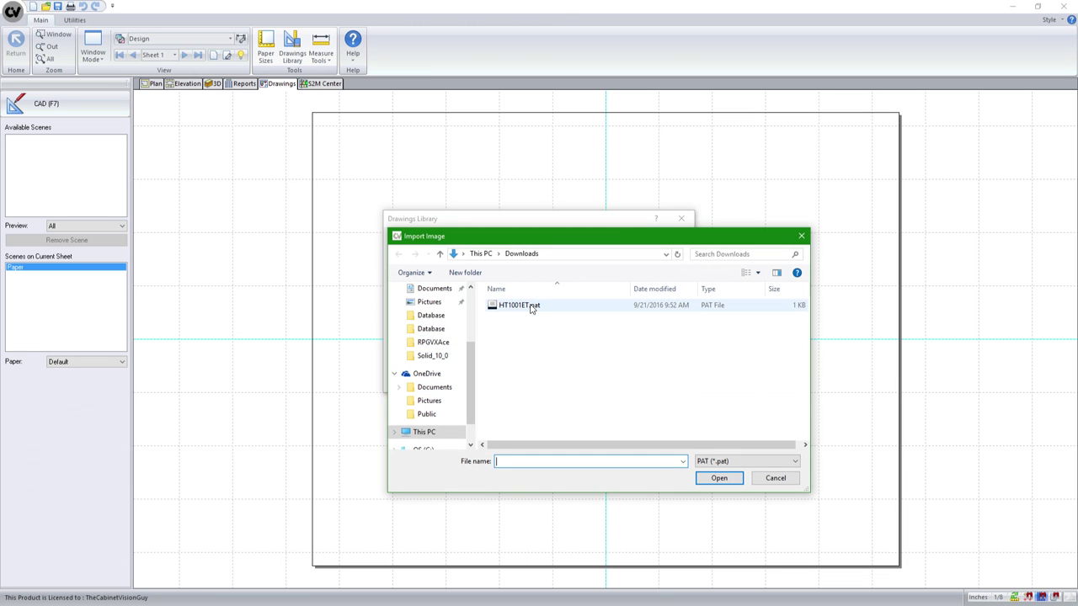
{"action": "left_click", "coordinate": [528, 306]}
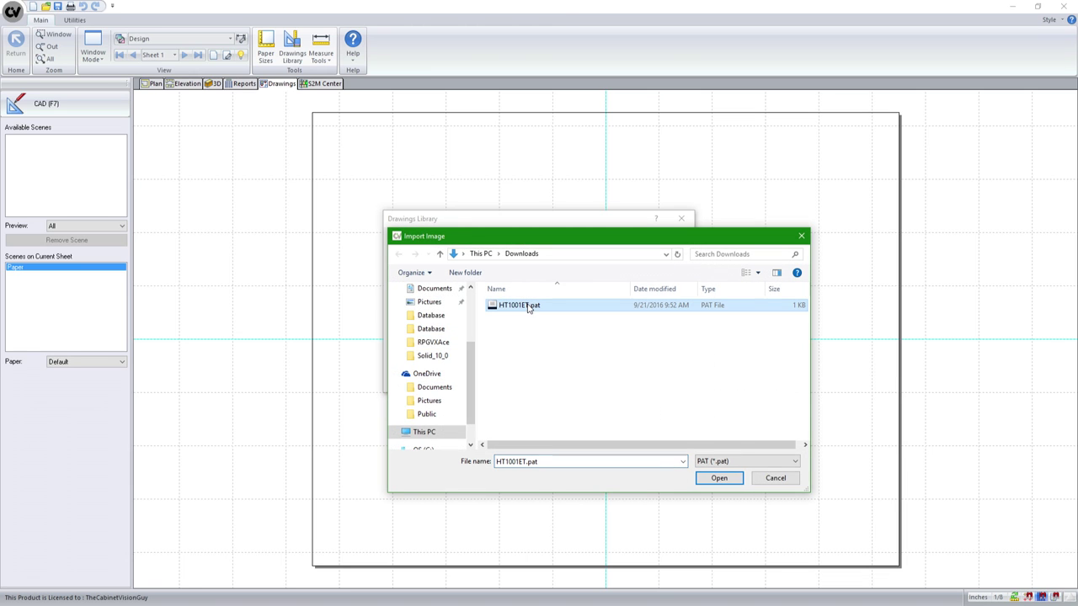
{"action": "left_click", "coordinate": [709, 479]}
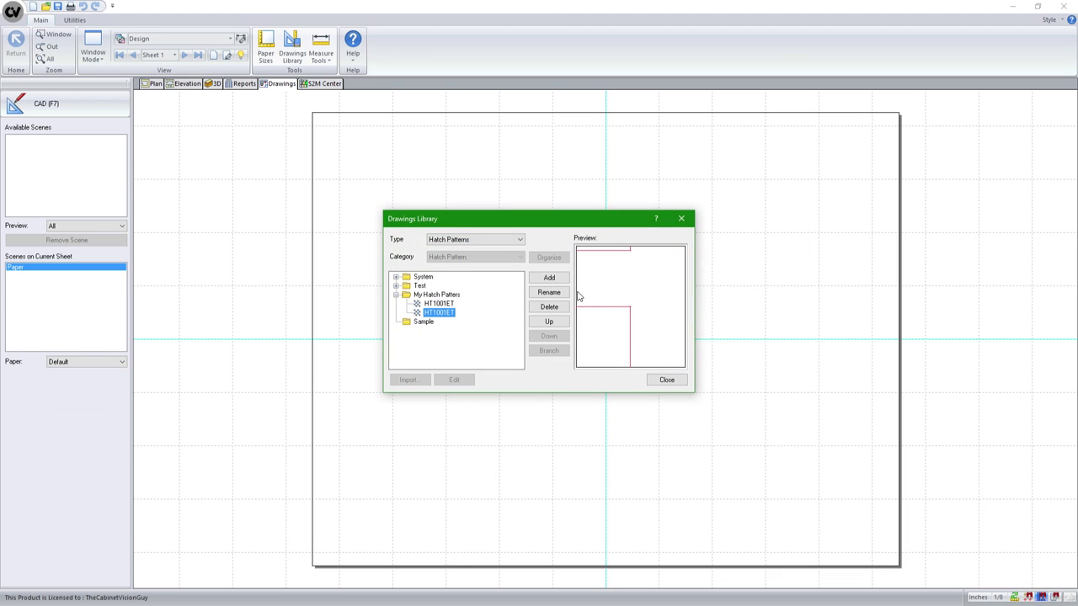
{"action": "left_click", "coordinate": [444, 304]}
{"action": "left_click", "coordinate": [446, 314]}
{"action": "left_click", "coordinate": [672, 380]}
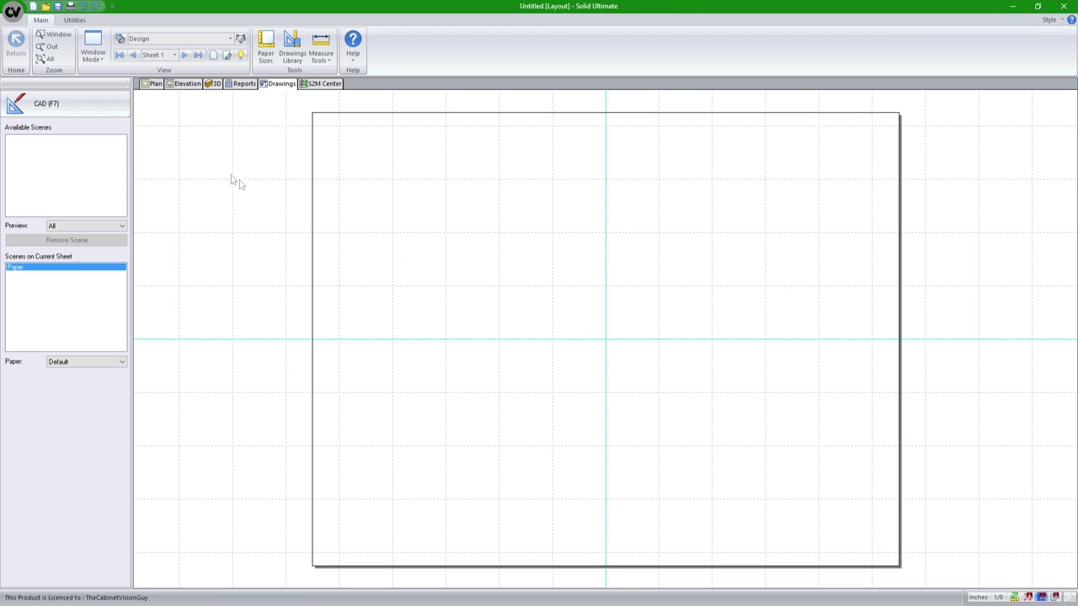
Start a CAD hatch using the imported HT1001ET custom pattern.
{"action": "left_click", "coordinate": [84, 105]}
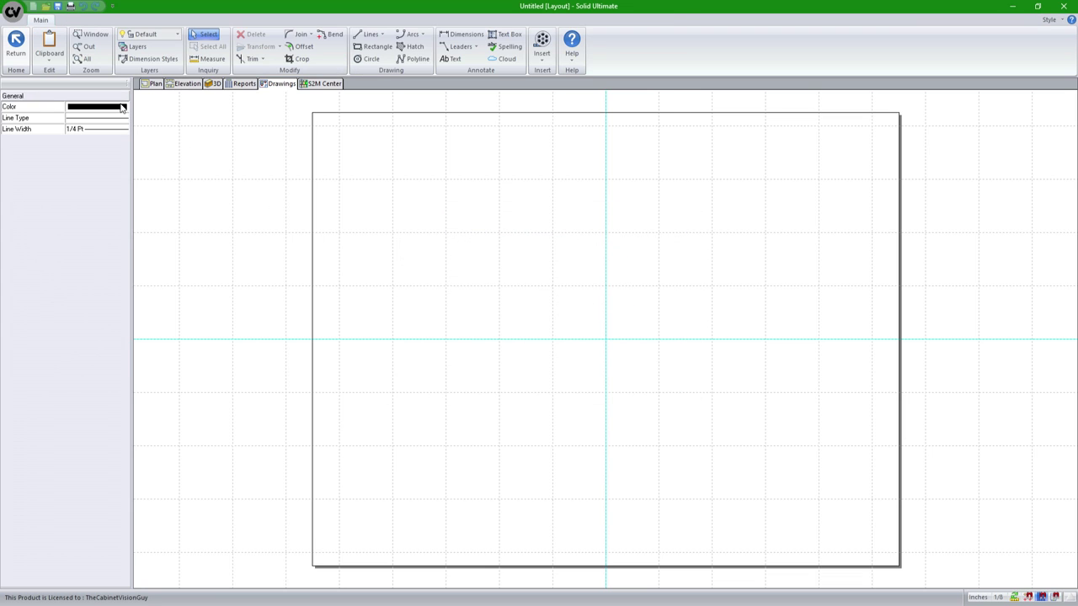
{"action": "left_click", "coordinate": [413, 46]}
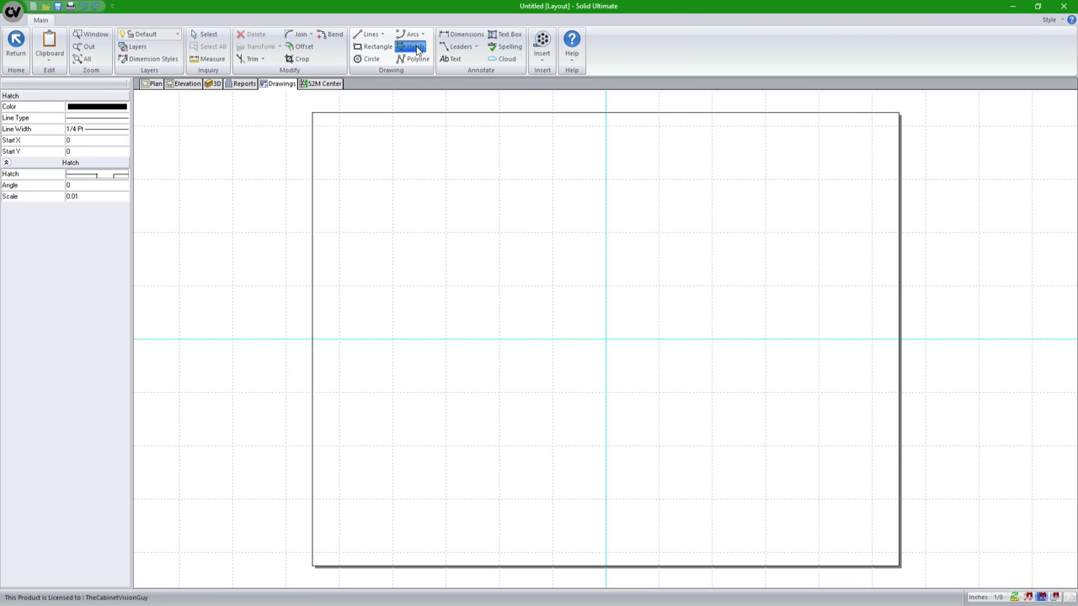
{"action": "left_click", "coordinate": [125, 176]}
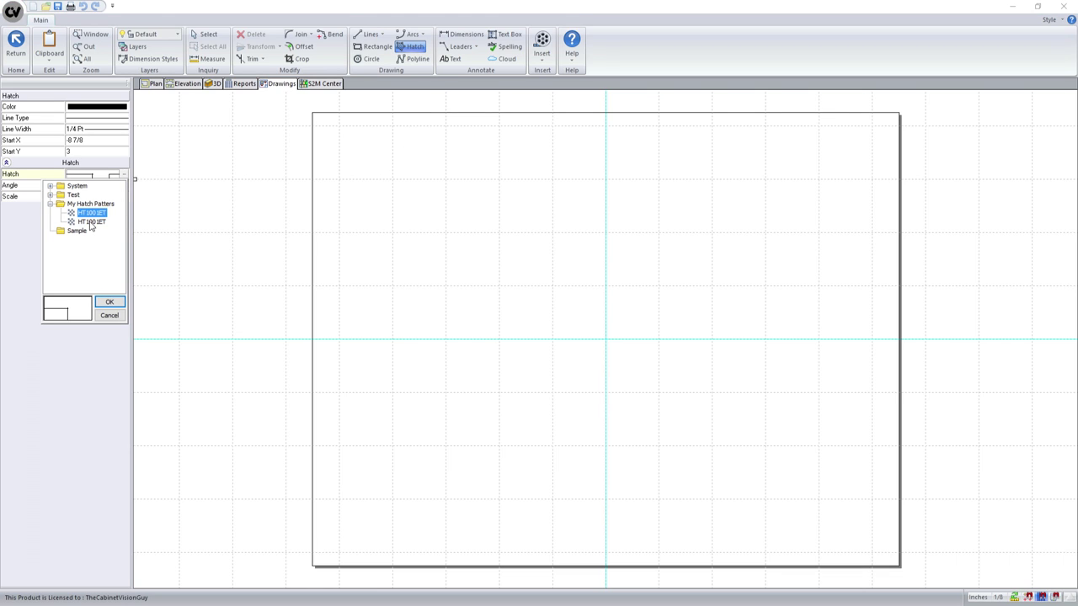
{"action": "left_click", "coordinate": [91, 222]}
{"action": "left_click", "coordinate": [110, 305]}
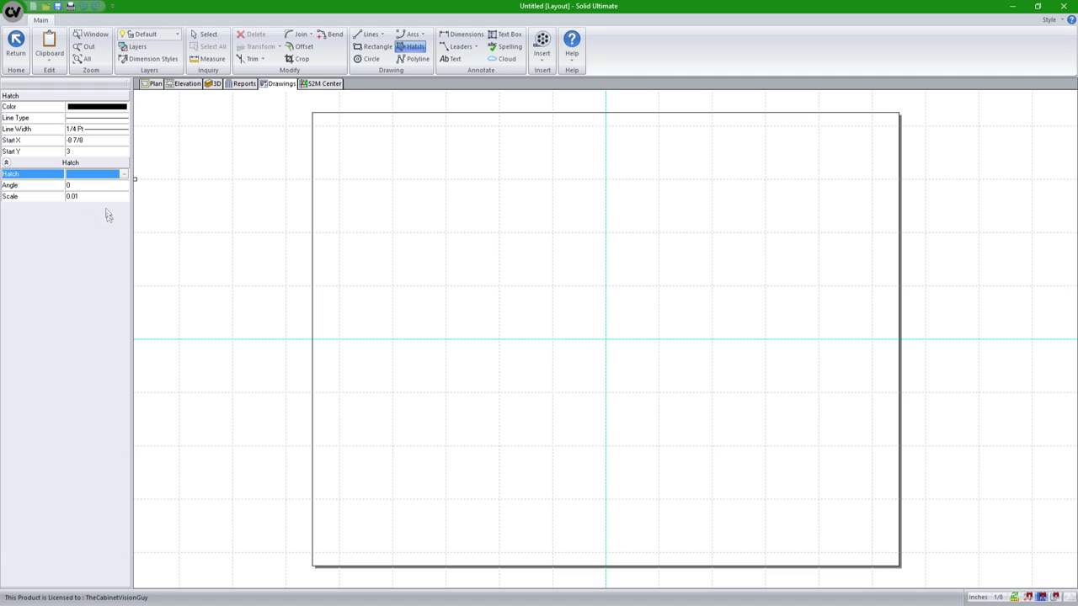
{"action": "left_click", "coordinate": [89, 197]}
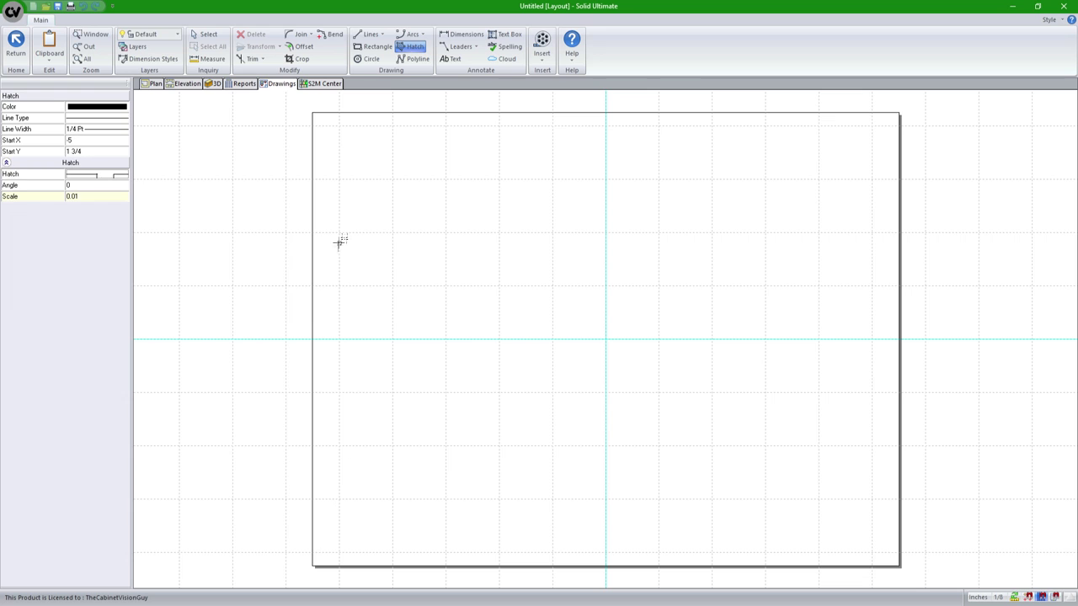
Outline a large rectangle on the layout page and fill it with the hatch.
{"action": "left_click", "coordinate": [336, 500]}
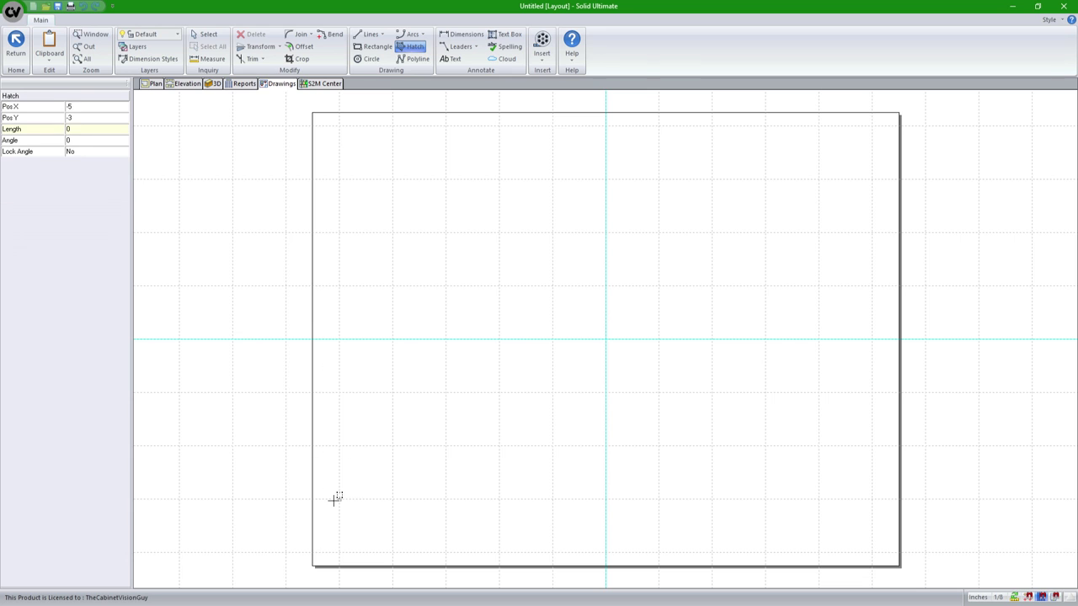
{"action": "left_click", "coordinate": [338, 178]}
{"action": "left_click", "coordinate": [871, 178]}
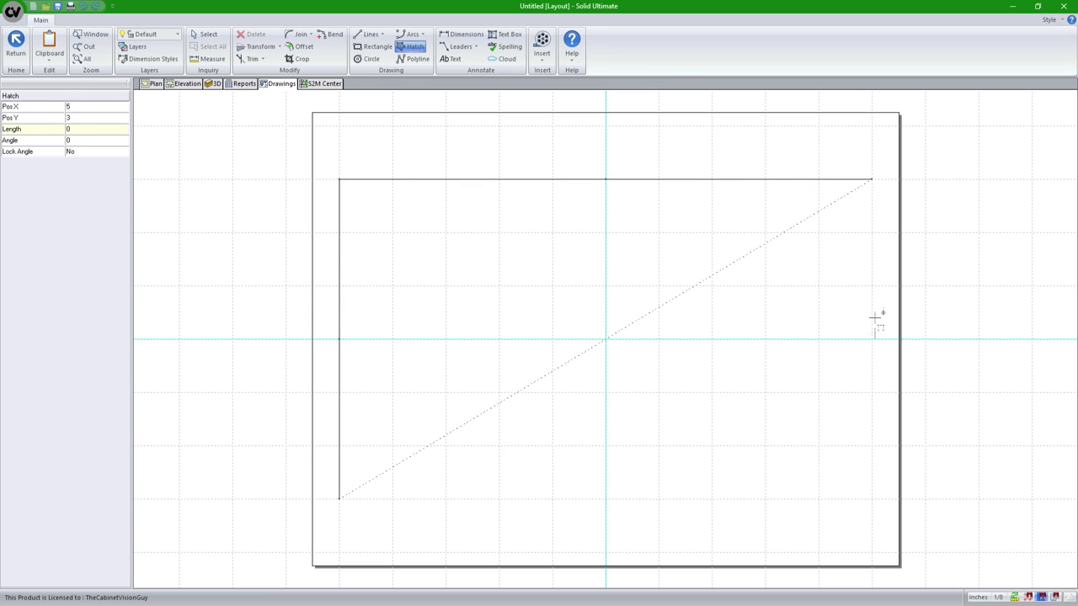
{"action": "left_click", "coordinate": [873, 498]}
{"action": "right_click", "coordinate": [827, 455]}
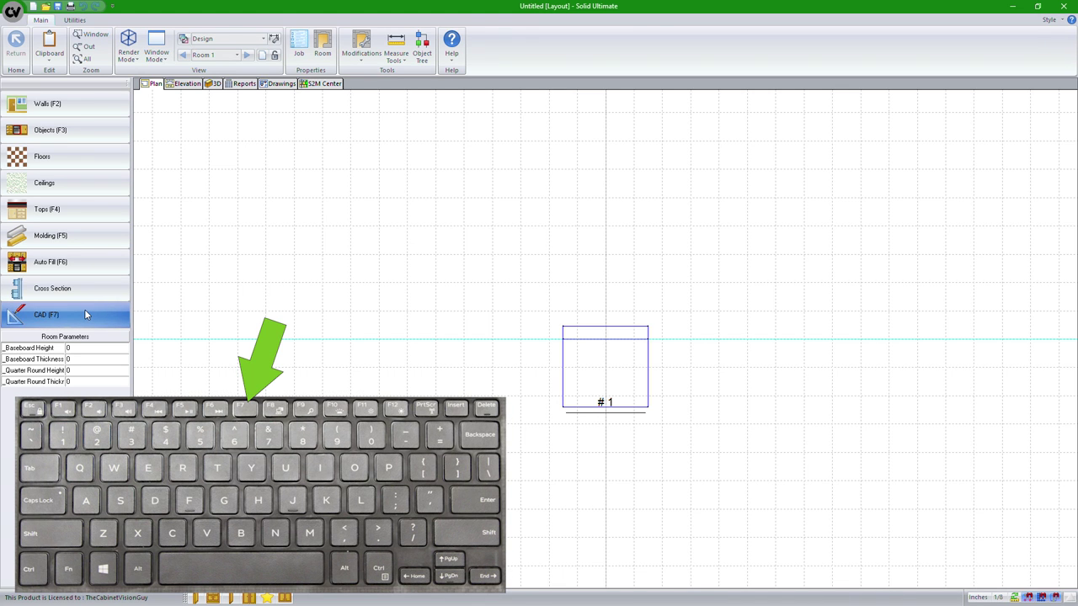
Attach a bent assembly leader labelled 'Standard Base Cabinet' to cabinet #1, then leave CAD mode.
{"action": "key", "text": "F7"}
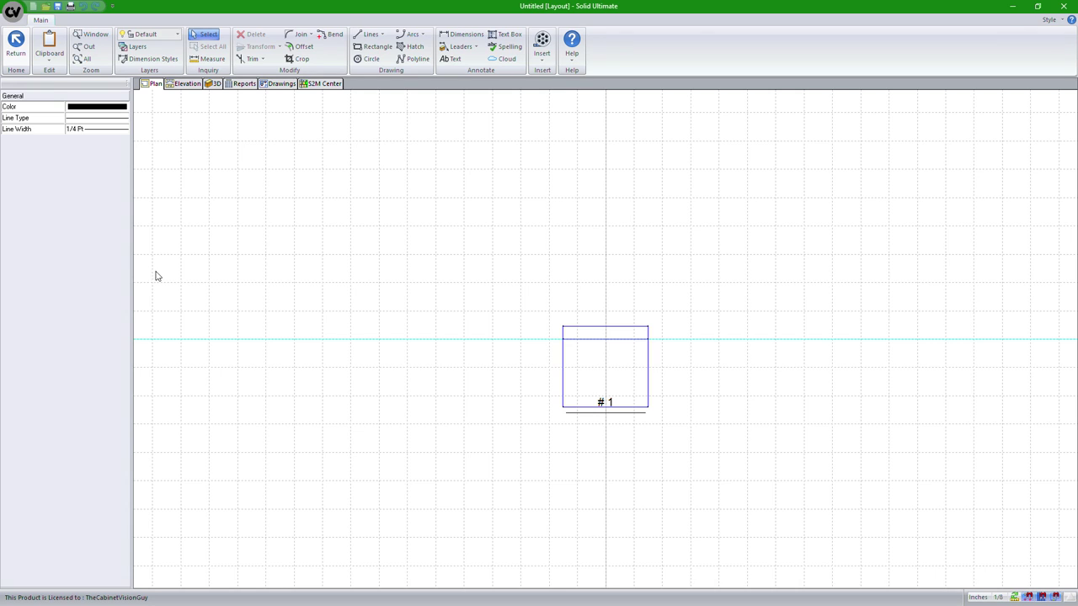
{"action": "left_click", "coordinate": [477, 48]}
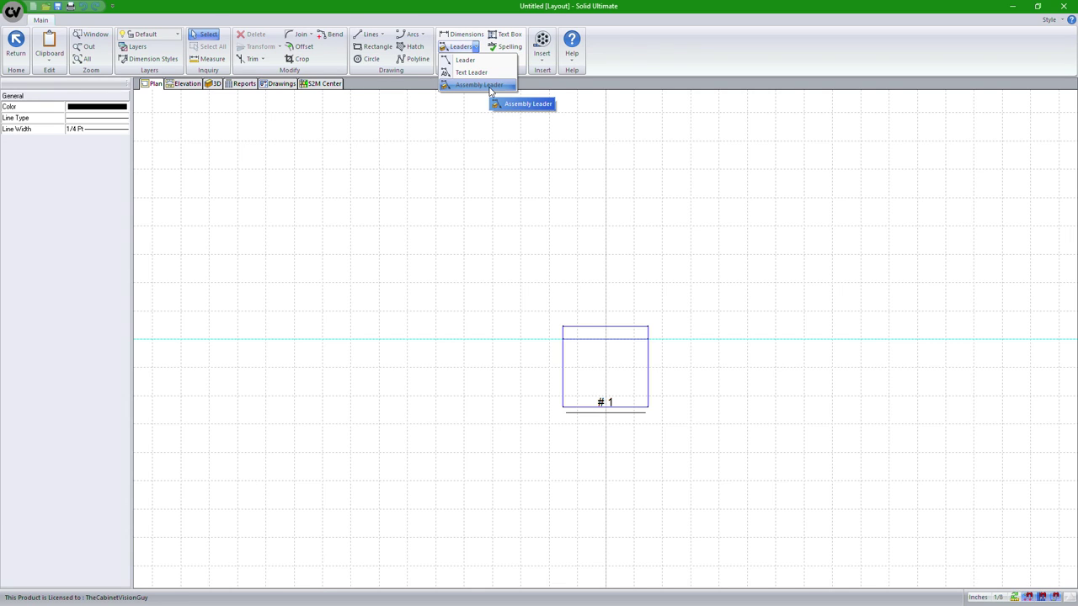
{"action": "left_click", "coordinate": [489, 86]}
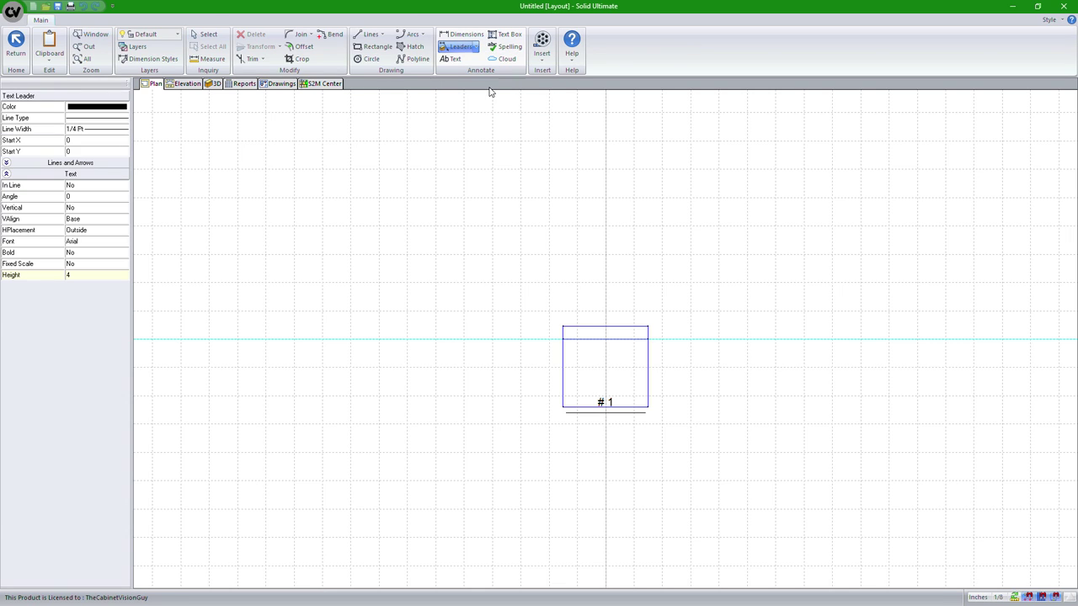
{"action": "left_click", "coordinate": [631, 360]}
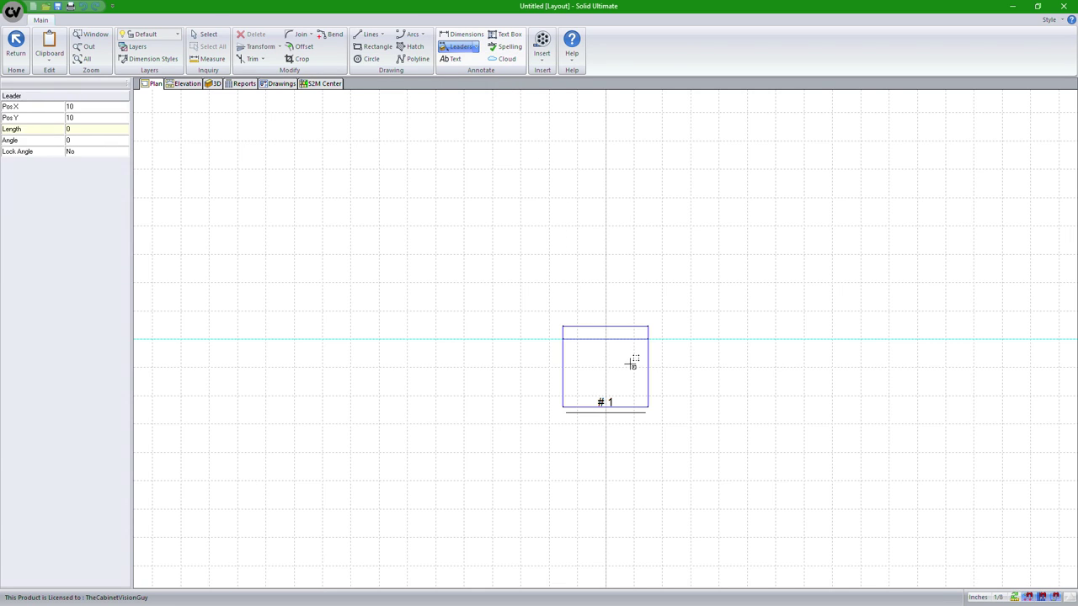
{"action": "left_click", "coordinate": [691, 338]}
{"action": "left_click", "coordinate": [775, 337]}
{"action": "left_click", "coordinate": [775, 320]}
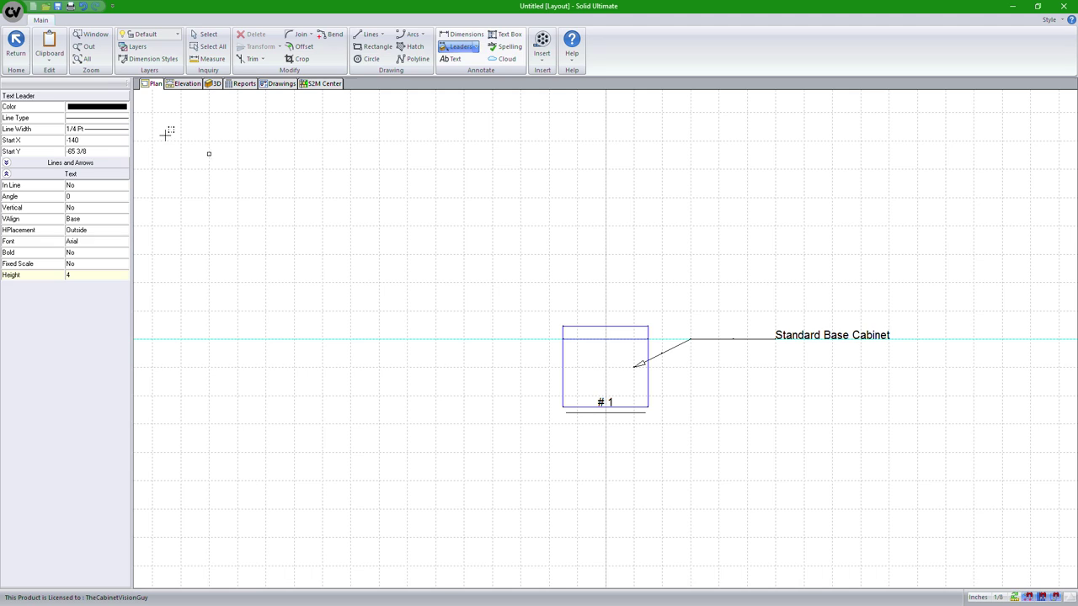
{"action": "left_click", "coordinate": [16, 42]}
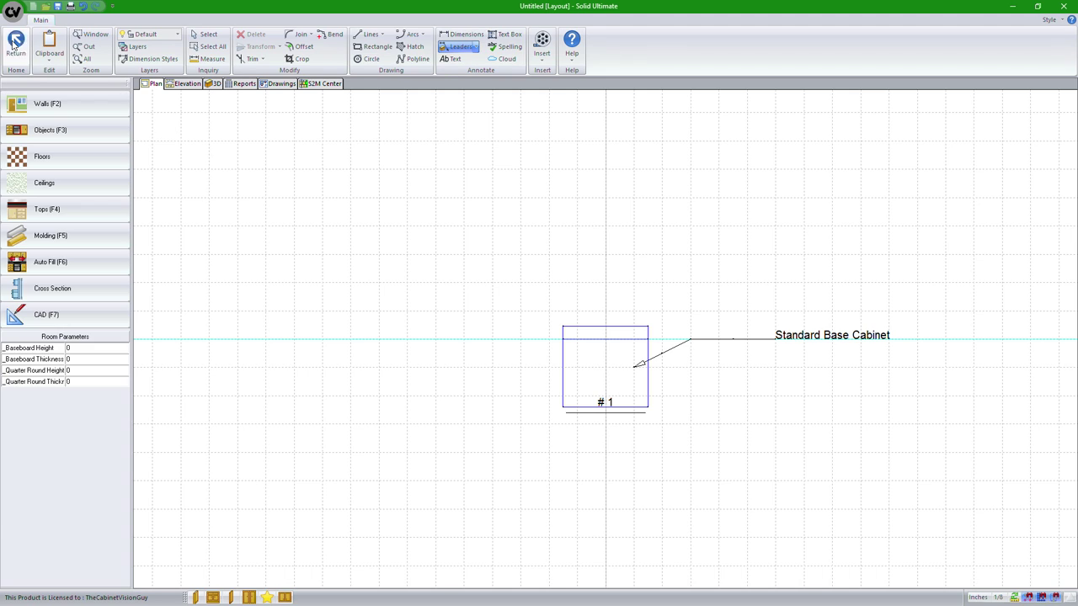
Open cabinet #1 for editing.
{"action": "left_click", "coordinate": [598, 385]}
{"action": "right_click", "coordinate": [598, 385]}
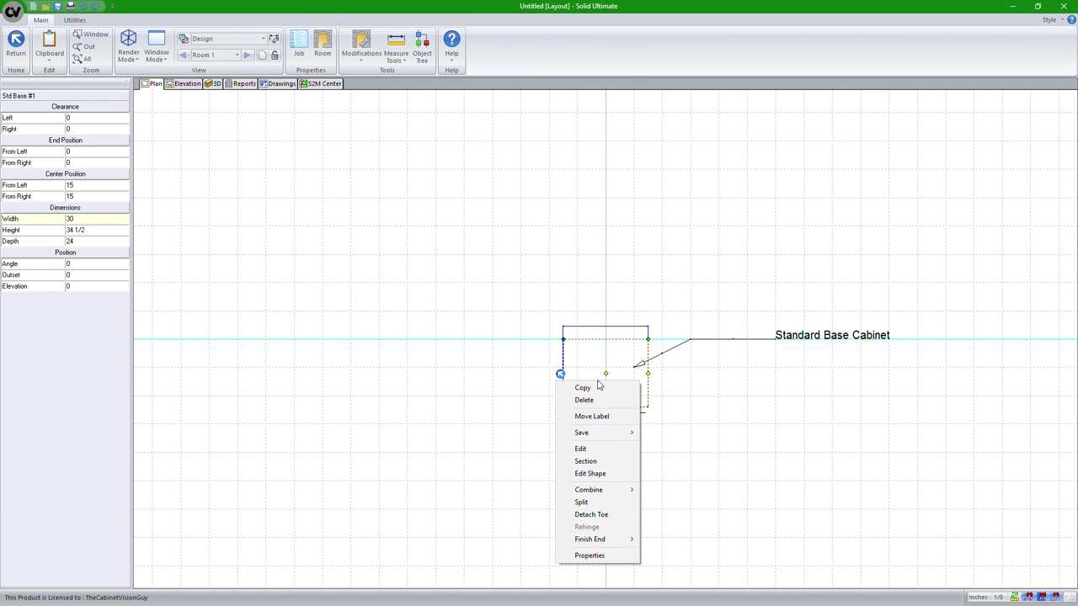
{"action": "left_click", "coordinate": [590, 454]}
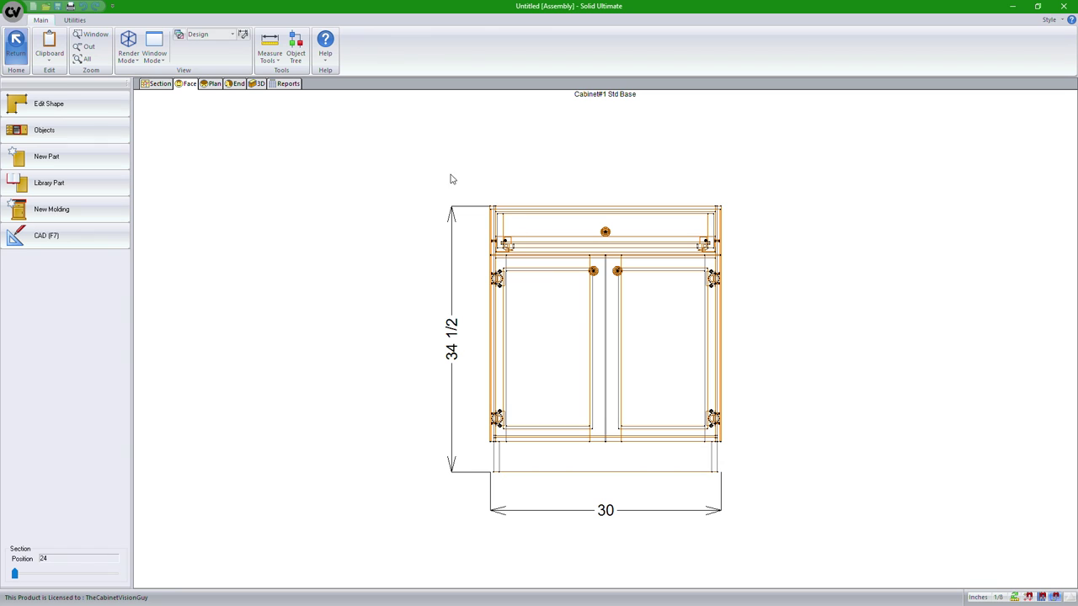
Add a bent text leader labelled 'Drawer Box Back' (BBK) pointing at the drawer box.
{"action": "left_click", "coordinate": [83, 239]}
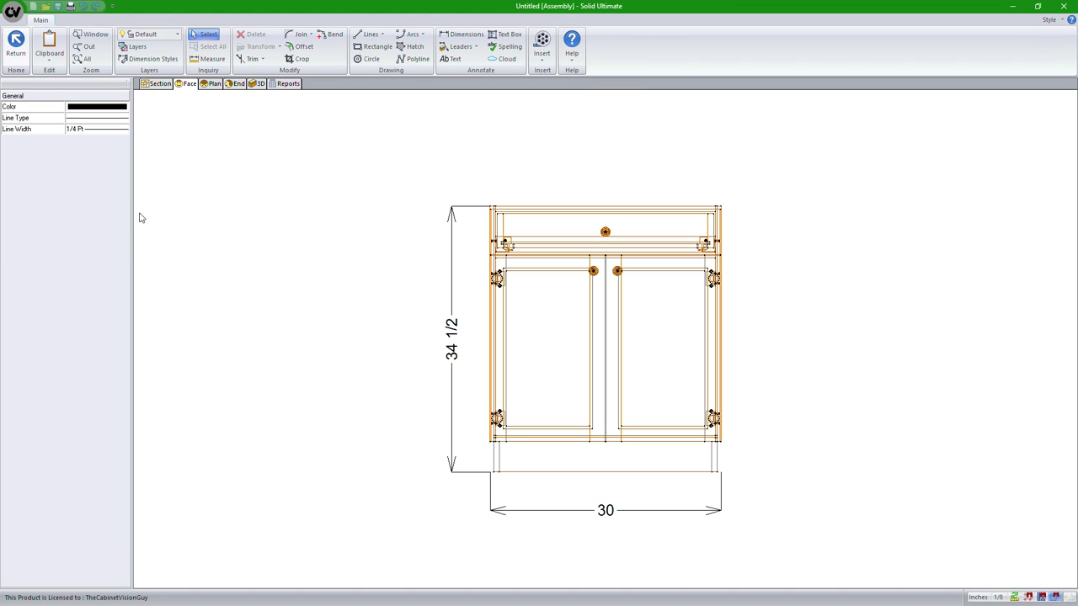
{"action": "left_click", "coordinate": [474, 49]}
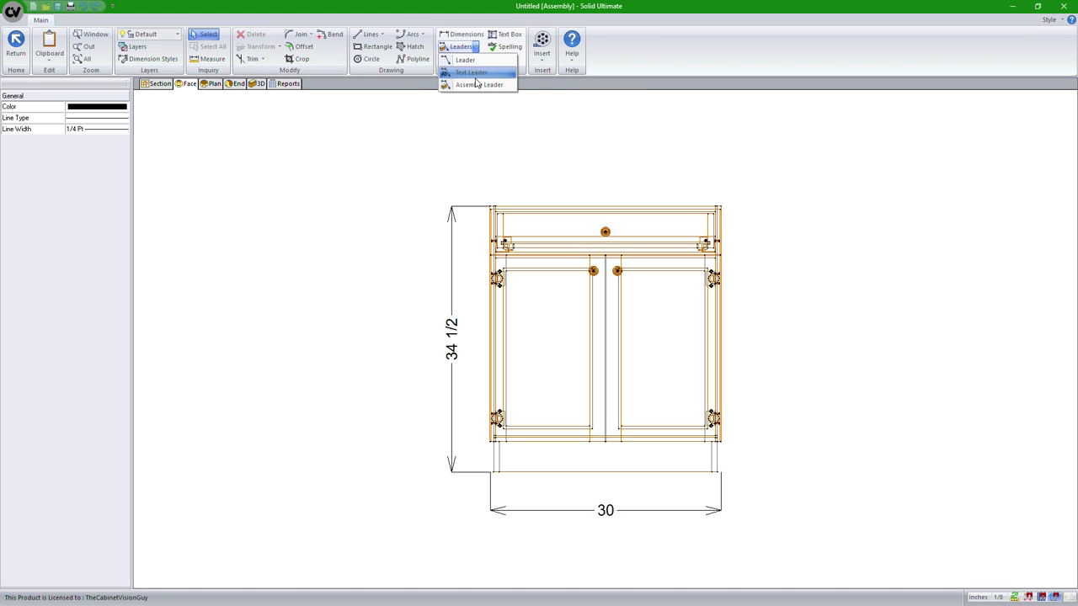
{"action": "left_click", "coordinate": [471, 84]}
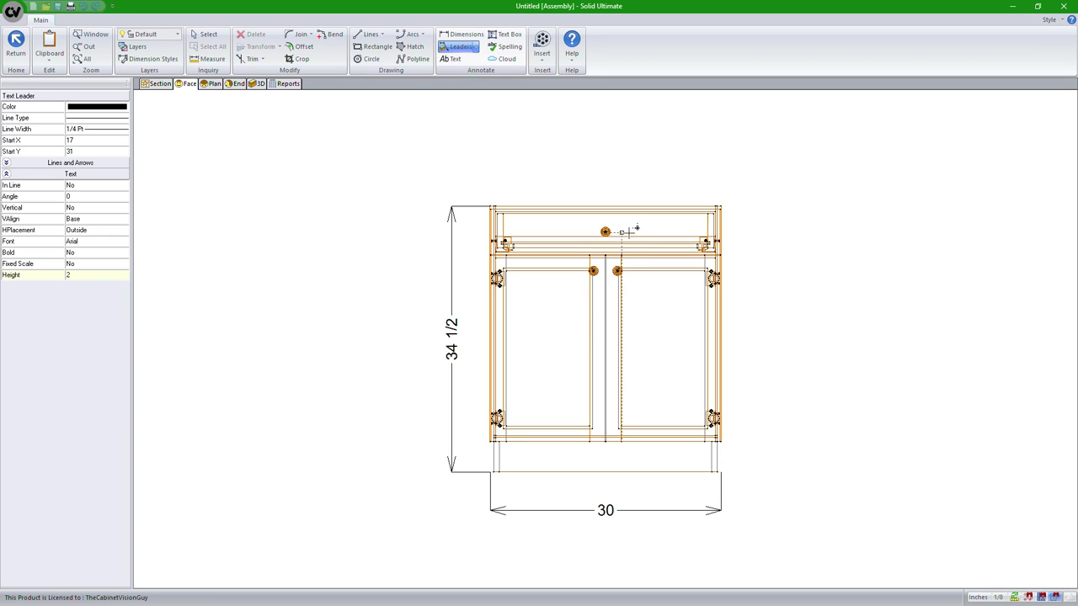
{"action": "left_click", "coordinate": [656, 230]}
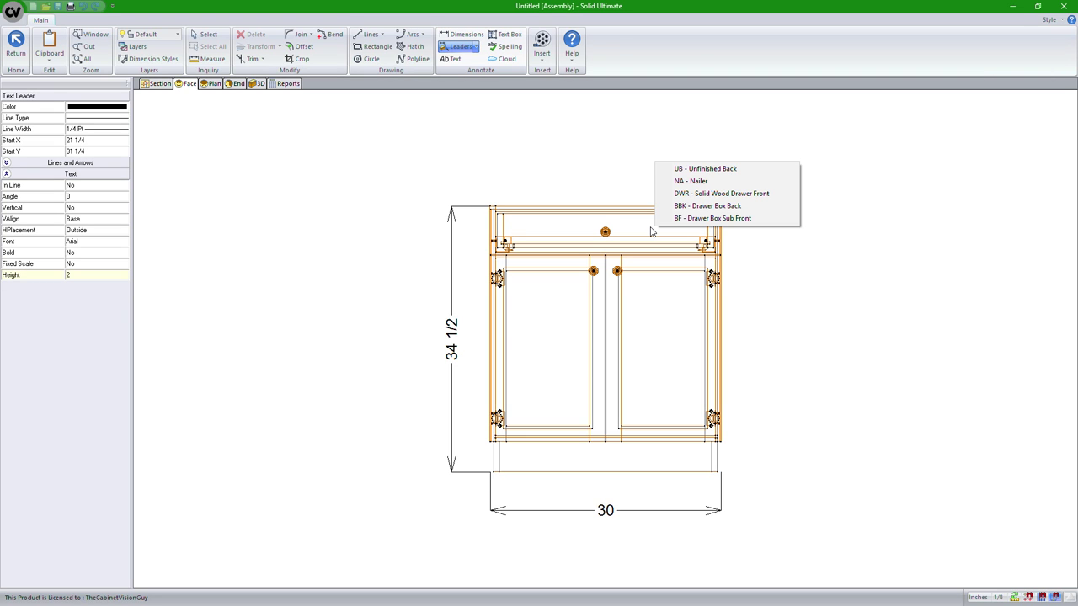
{"action": "left_click", "coordinate": [701, 206]}
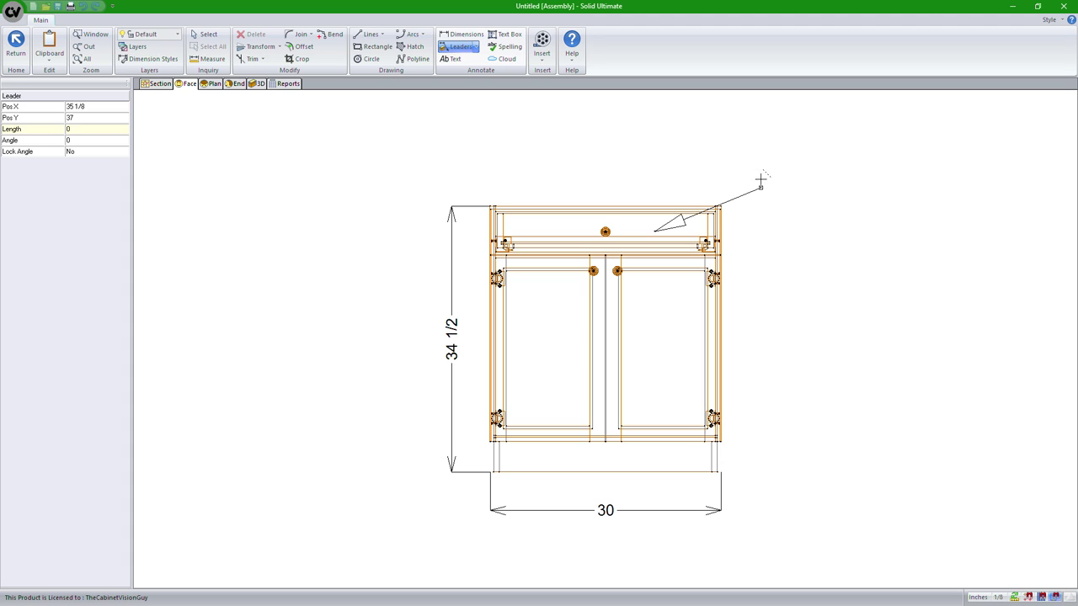
{"action": "left_click", "coordinate": [903, 187]}
{"action": "left_click", "coordinate": [903, 187]}
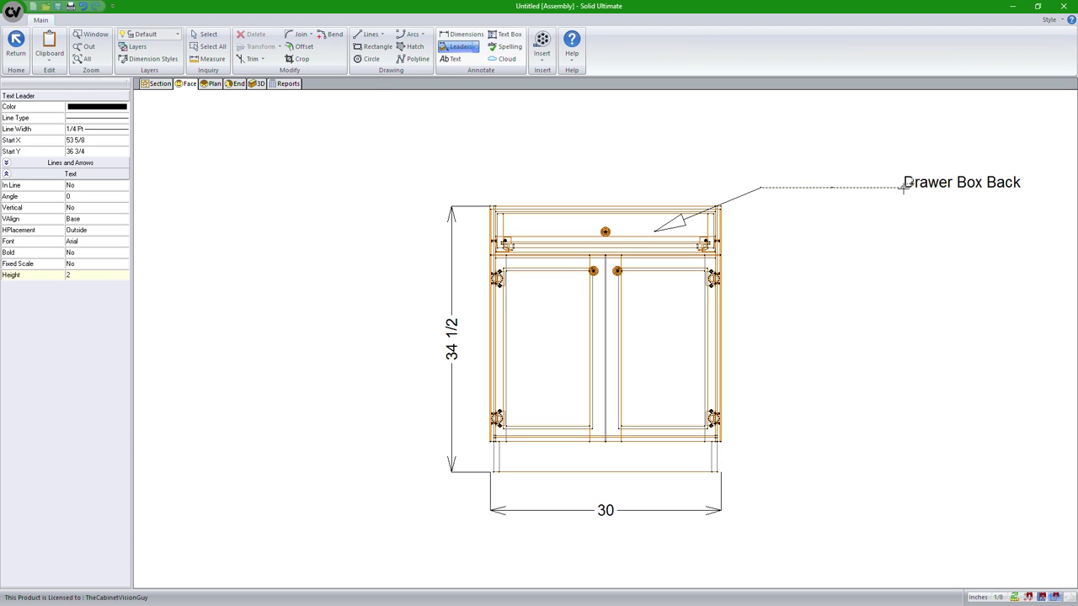